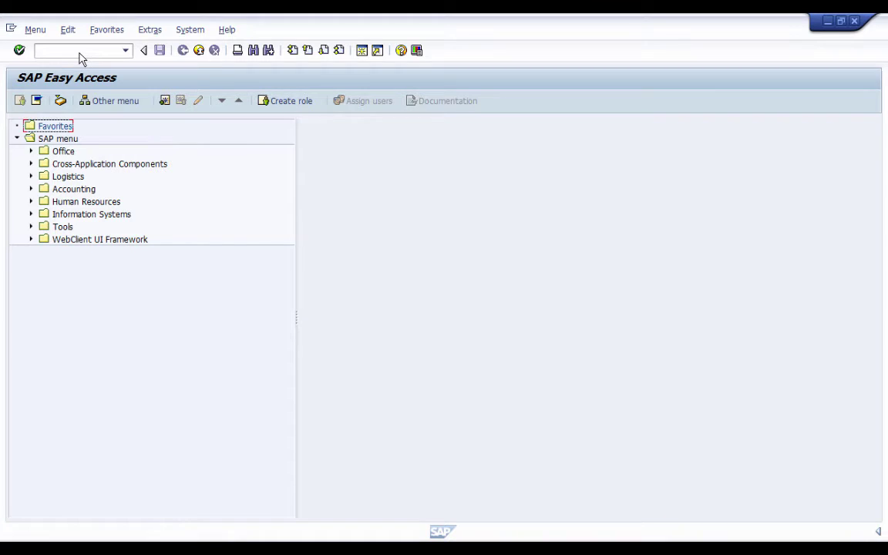
Step: Open the ABAP Dictionary with transaction SE11
{"action": "left_click", "coordinate": [81, 51]}
{"action": "type", "text": "SE11"}
{"action": "key", "text": "Return"}
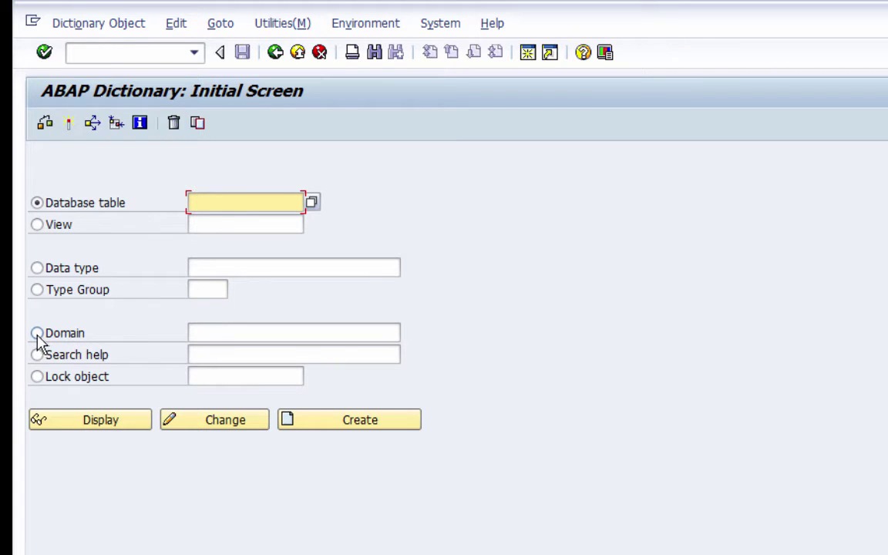
Step: Start creating a new domain named ZDO_ROOM in the ABAP Dictionary
{"action": "left_click", "coordinate": [211, 333]}
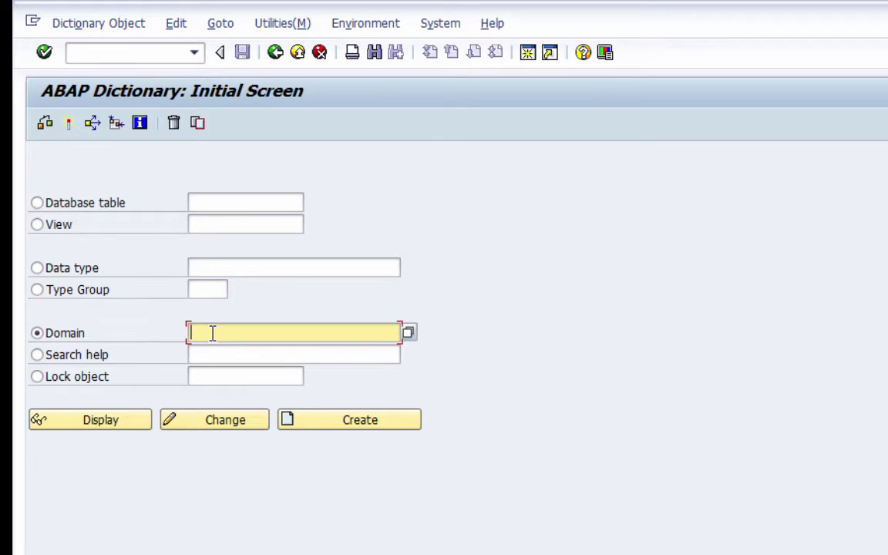
{"action": "type", "text": "Z"}
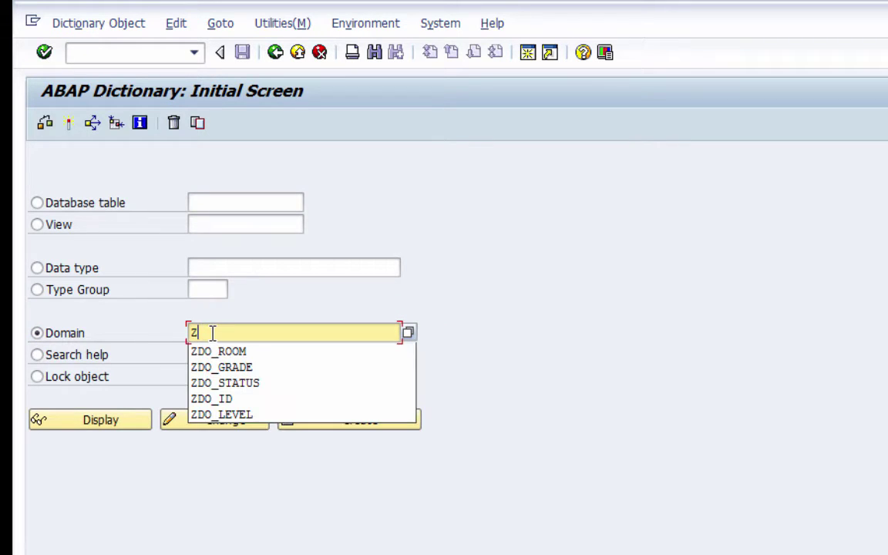
{"action": "type", "text": "D"}
{"action": "left_click", "coordinate": [312, 351]}
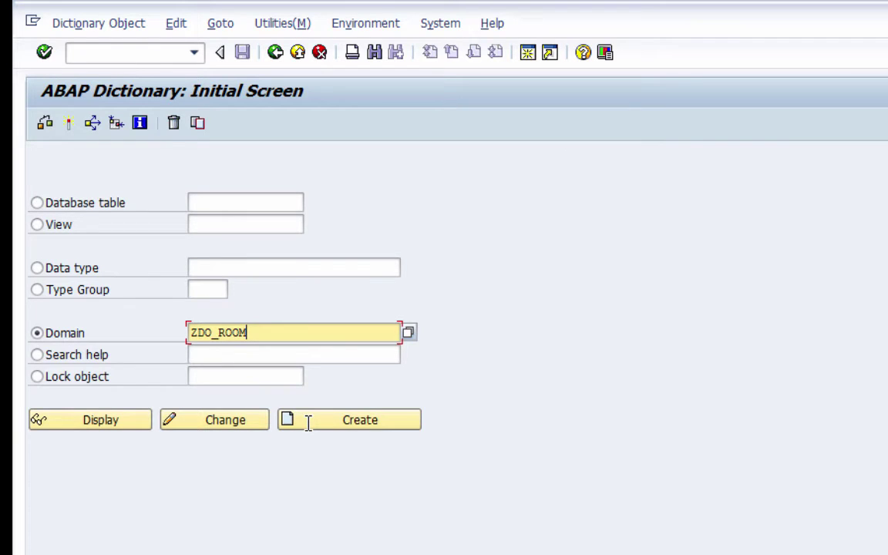
{"action": "left_click", "coordinate": [308, 422]}
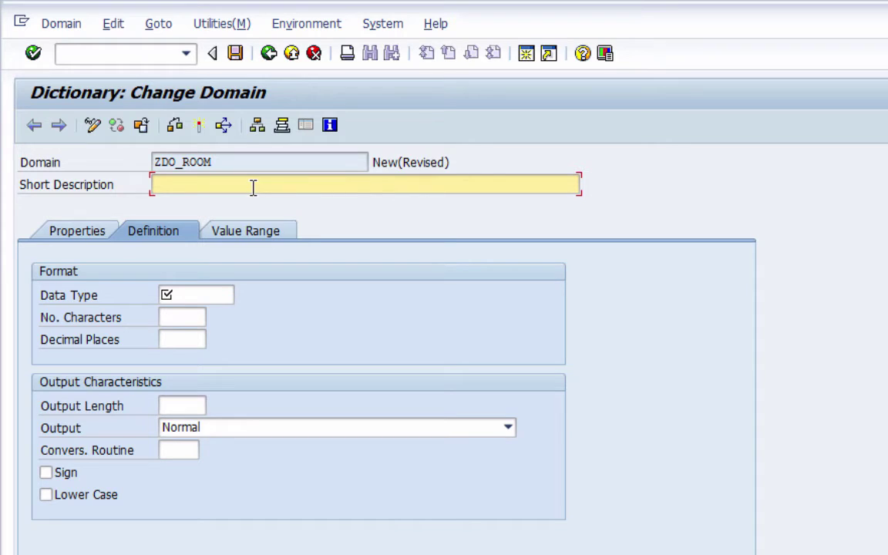
Step: Describe the domain as "Id for Room" and define it as data type CHAR with 3 characters and output length 3
{"action": "type", "text": "Id for Room"}
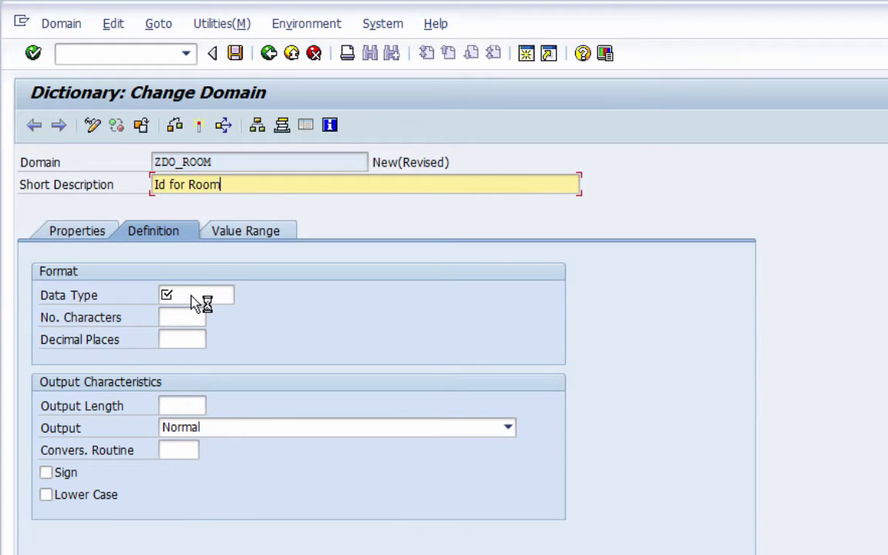
{"action": "left_click", "coordinate": [193, 295]}
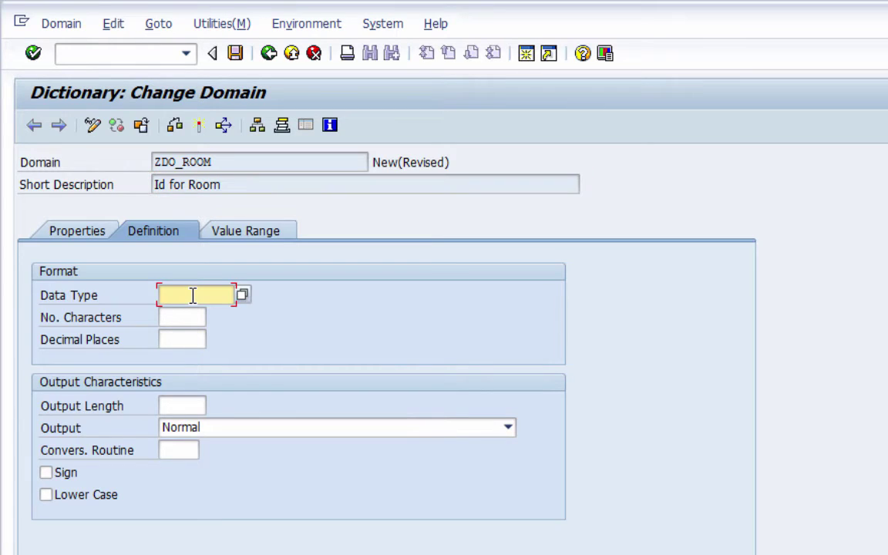
{"action": "type", "text": "CHAR"}
{"action": "left_click", "coordinate": [190, 320]}
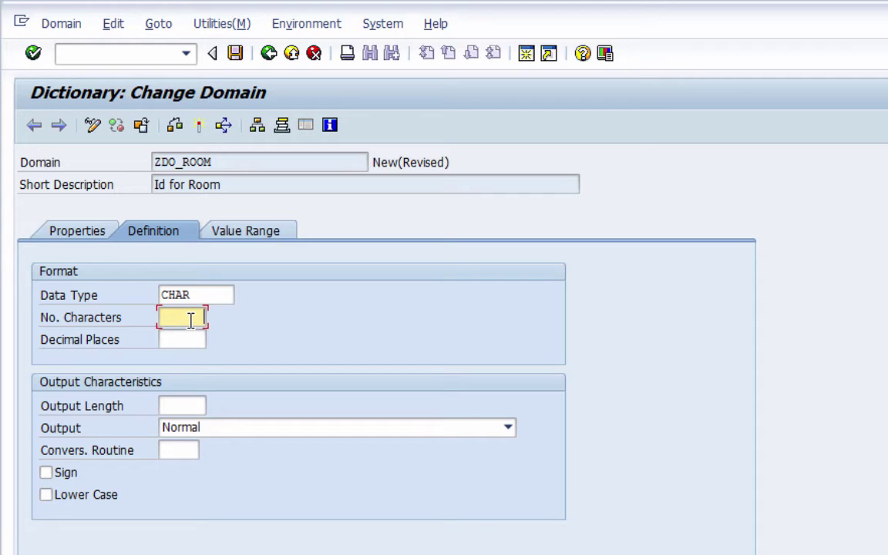
{"action": "type", "text": "3"}
{"action": "left_click", "coordinate": [190, 408]}
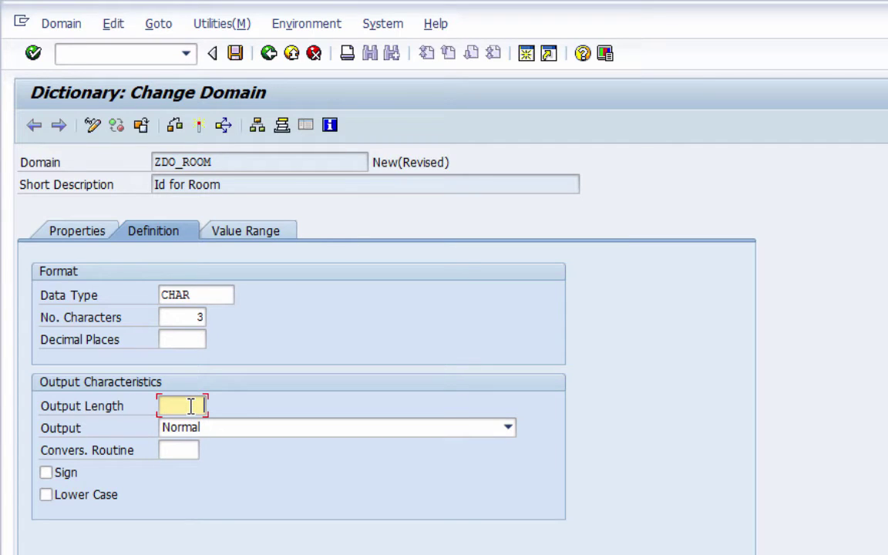
{"action": "type", "text": "3"}
Step: Set ZDT_ROOOM as the value table in the domain's value range
{"action": "left_click", "coordinate": [245, 239]}
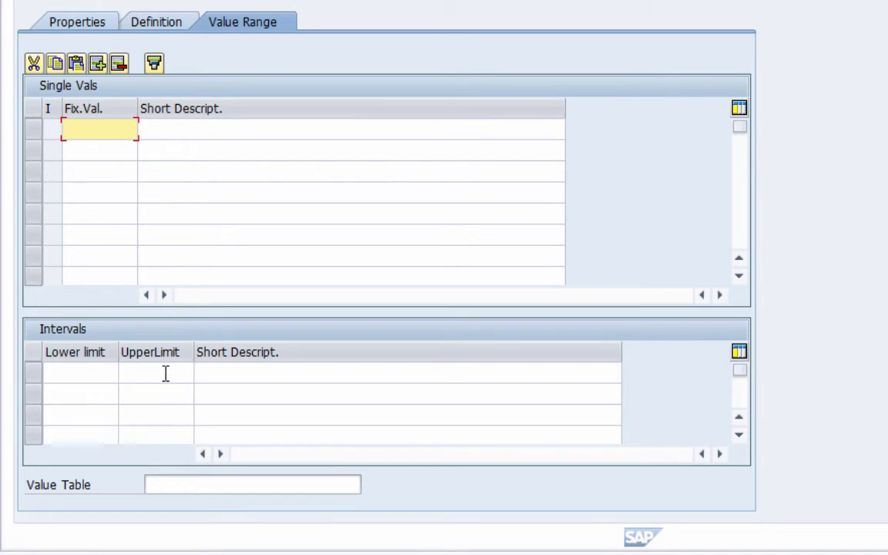
{"action": "left_click", "coordinate": [168, 484]}
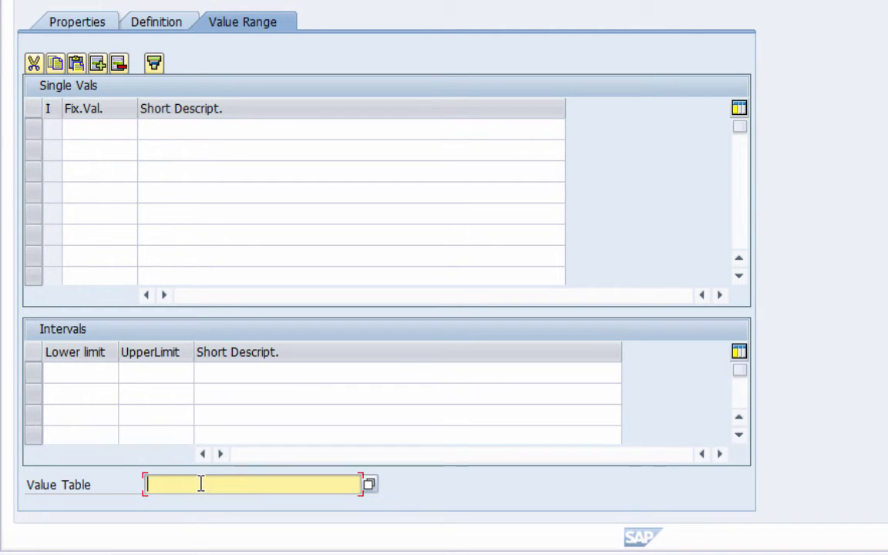
{"action": "type", "text": "ZDT_ROOM"}
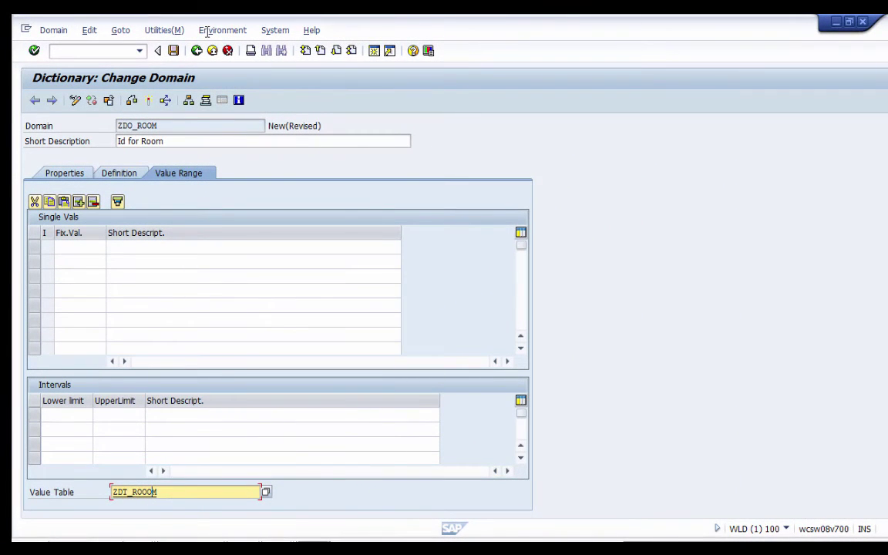
Step: Activate the domain in package $TMP, display its activation log and return to the dictionary's initial screen
{"action": "left_click", "coordinate": [149, 103]}
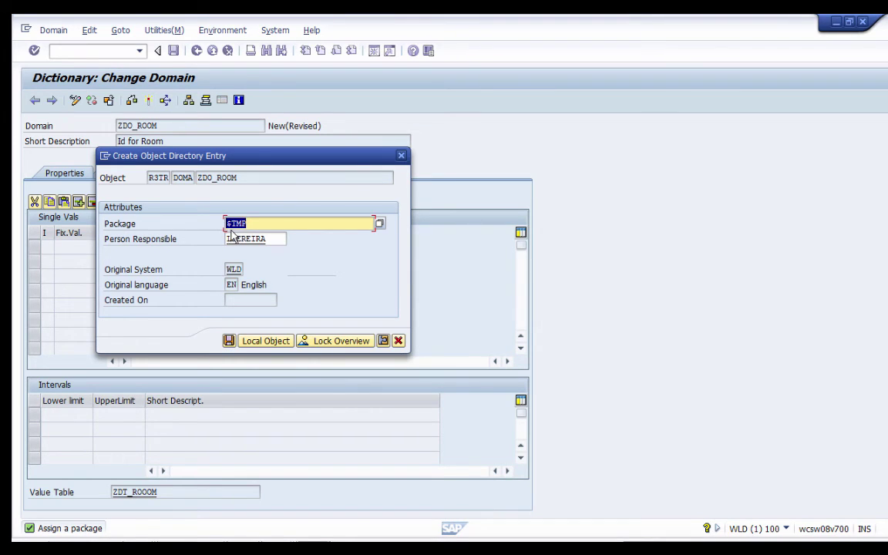
{"action": "left_click", "coordinate": [244, 225]}
{"action": "key", "text": "Return"}
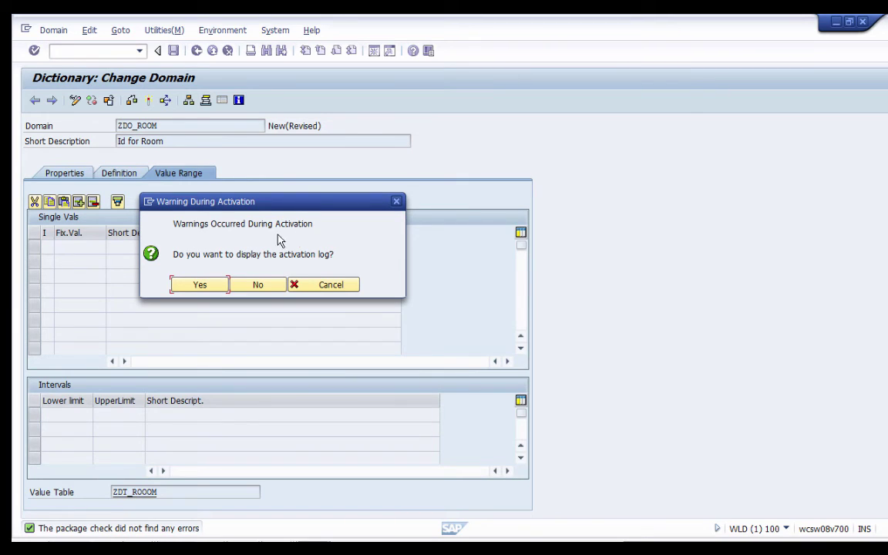
{"action": "left_click", "coordinate": [200, 285]}
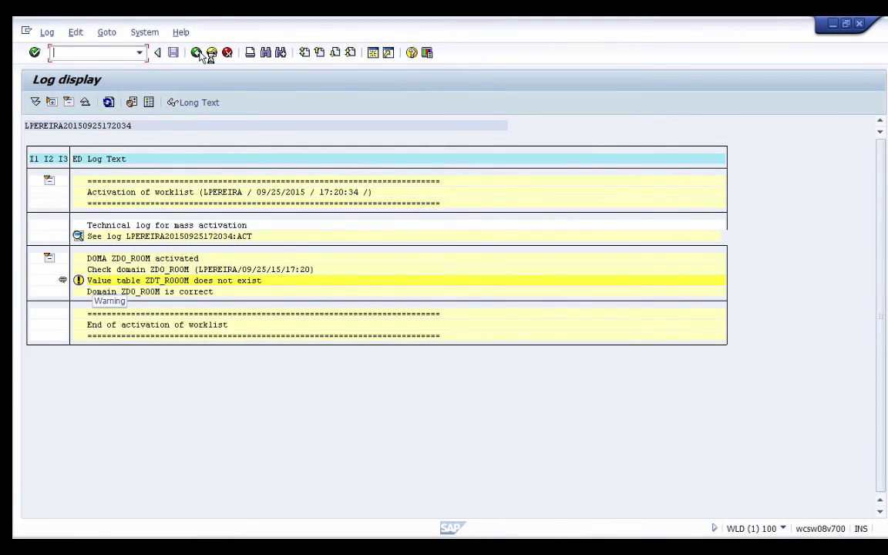
{"action": "left_click", "coordinate": [197, 53]}
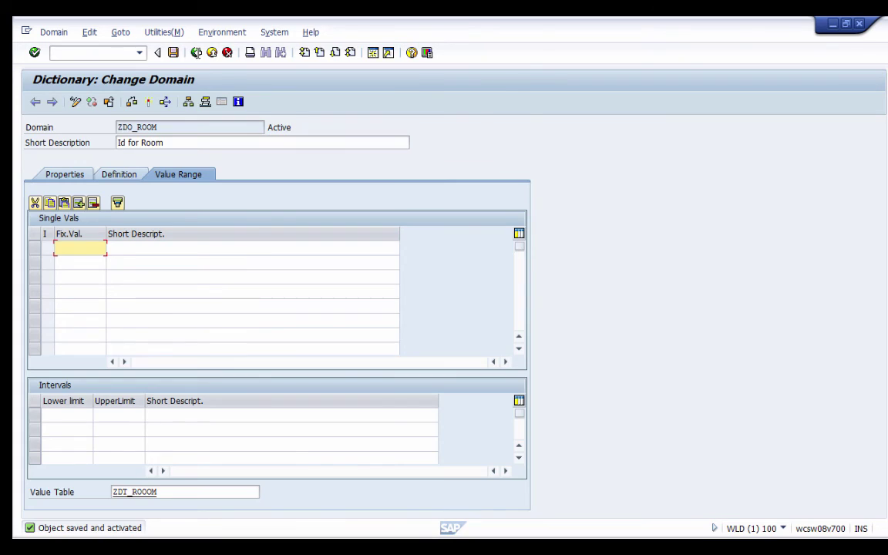
{"action": "left_click", "coordinate": [196, 52]}
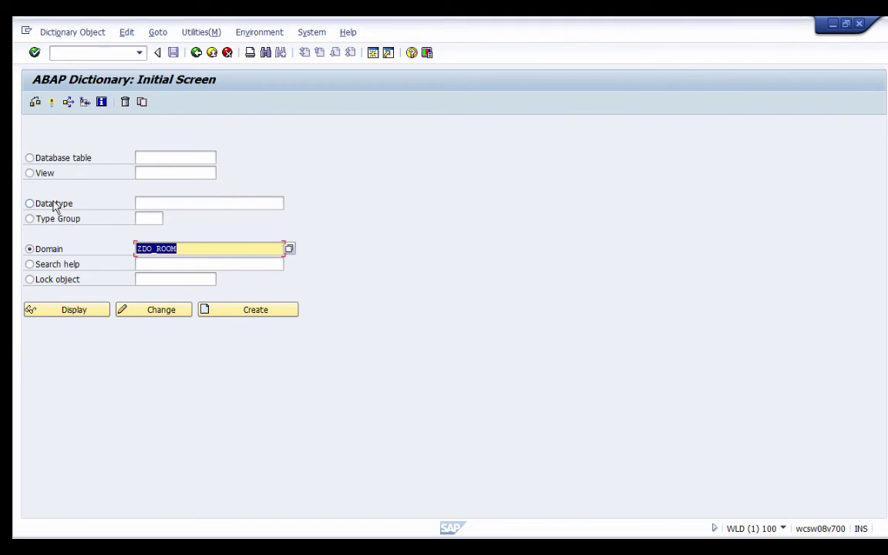
Step: Start creating a data type named ZDE_ROOM as a data element
{"action": "left_click", "coordinate": [150, 205]}
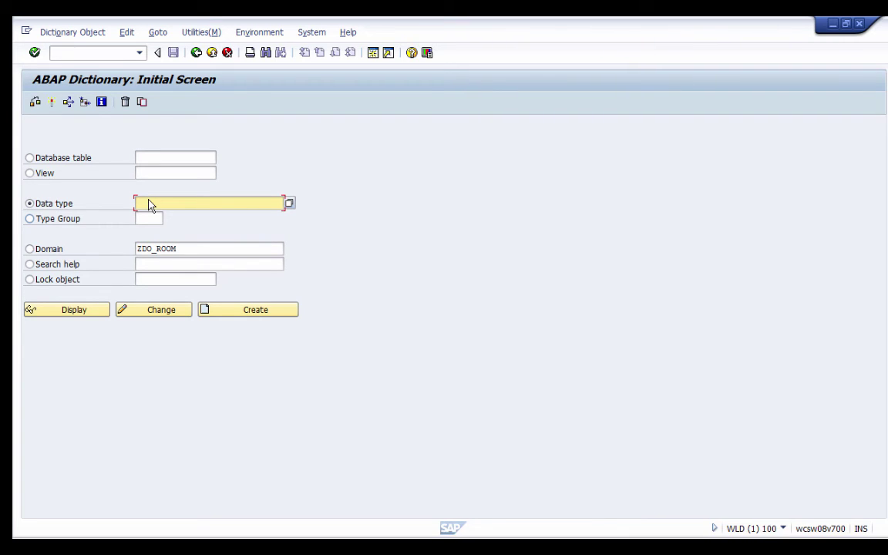
{"action": "type", "text": "ZDO_"}
{"action": "type", "text": "ROO"}
{"action": "type", "text": "M"}
{"action": "left_click", "coordinate": [230, 310]}
{"action": "left_click", "coordinate": [155, 244]}
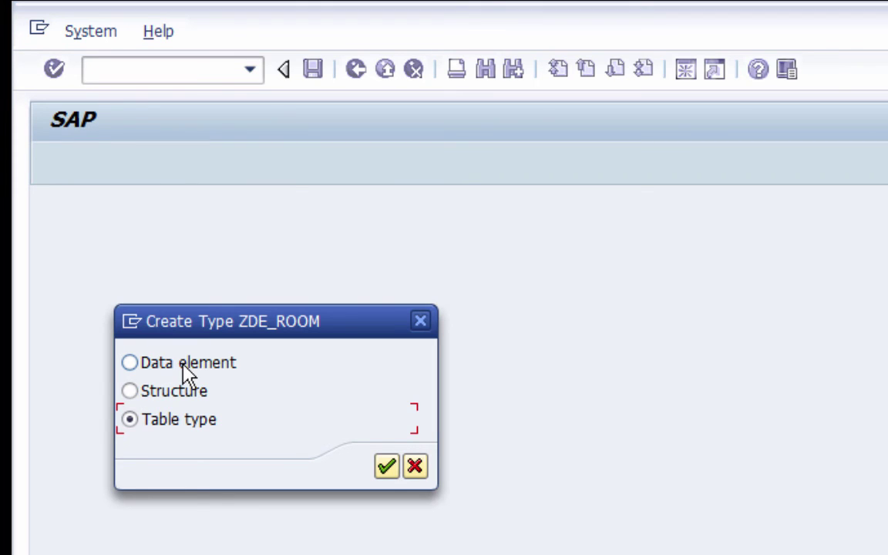
{"action": "left_click", "coordinate": [129, 363]}
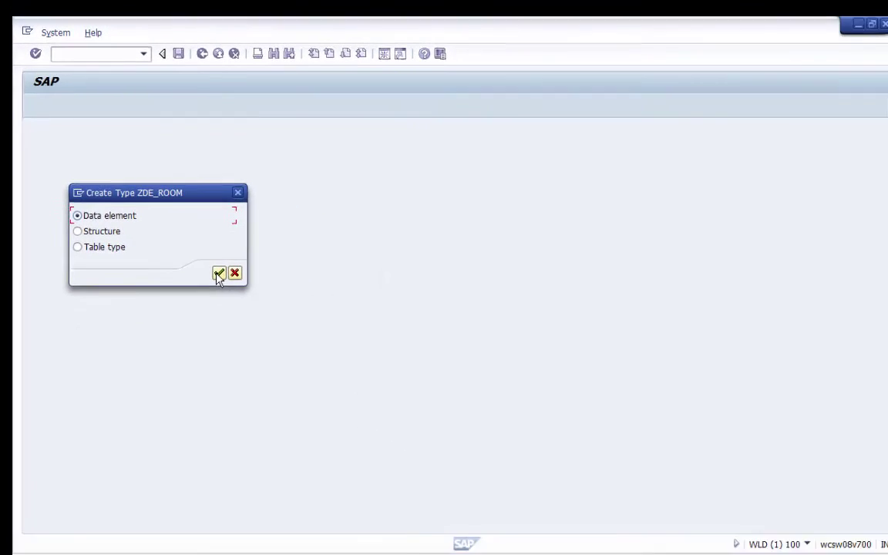
{"action": "left_click", "coordinate": [213, 267]}
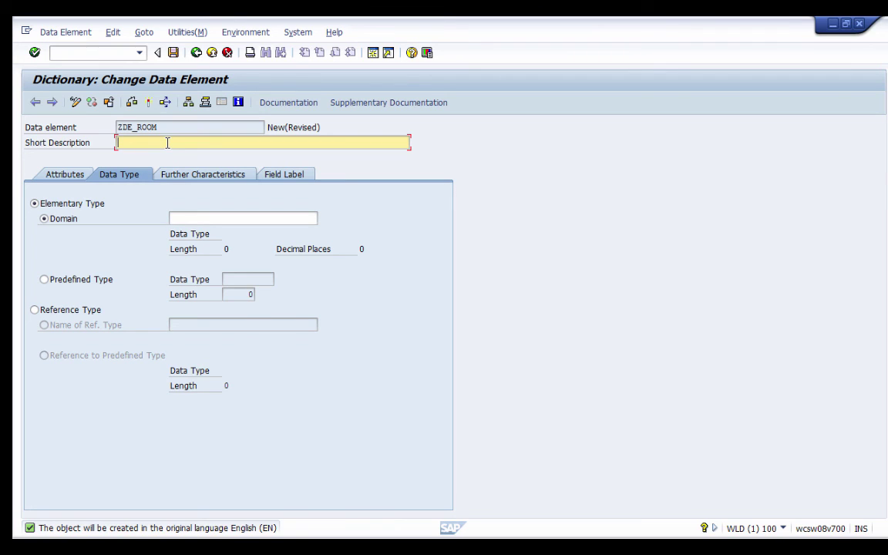
Step: Describe the data element as "Room for classes" and assign it the domain ZDO_ROOM
{"action": "type", "text": "Room for classes"}
{"action": "left_click", "coordinate": [188, 218]}
{"action": "type", "text": "ZDO_ROOM"}
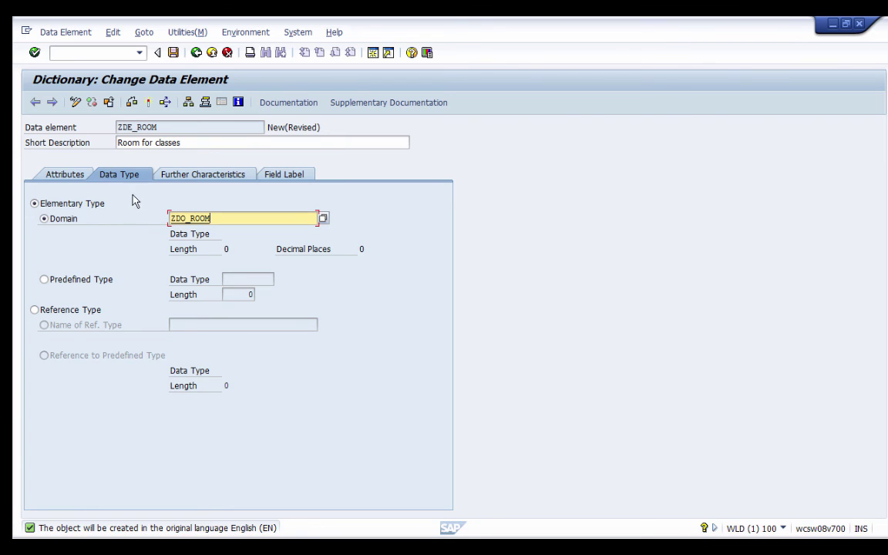
Step: Set the field labels: short "Room" (5), medium "Cl. Room" (10), long "Class Room" (15) and heading "Course Class Room" (20)
{"action": "left_click", "coordinate": [292, 176]}
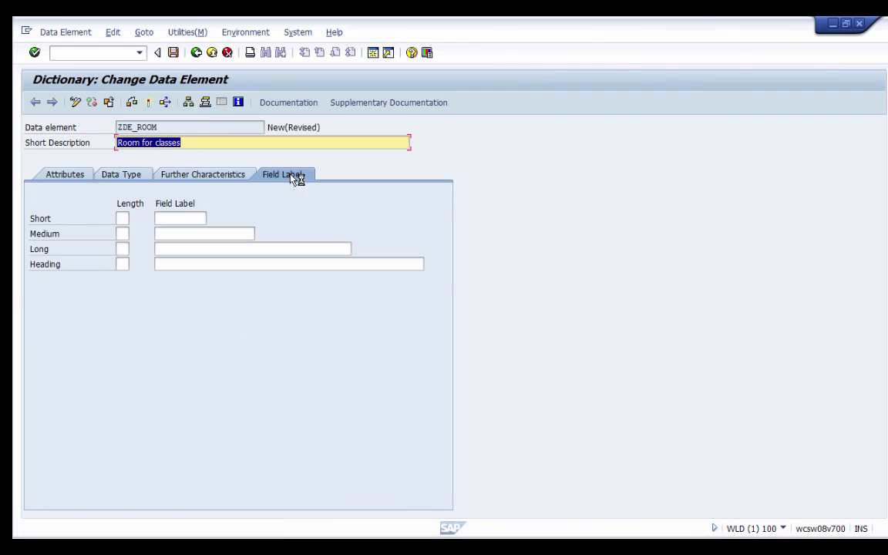
{"action": "left_click", "coordinate": [165, 220]}
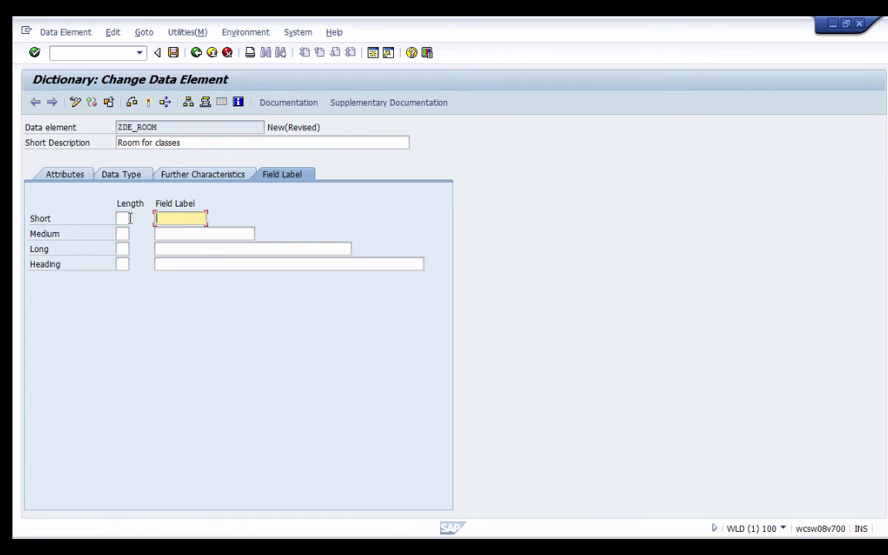
{"action": "type", "text": "5"}
{"action": "left_click", "coordinate": [123, 218]}
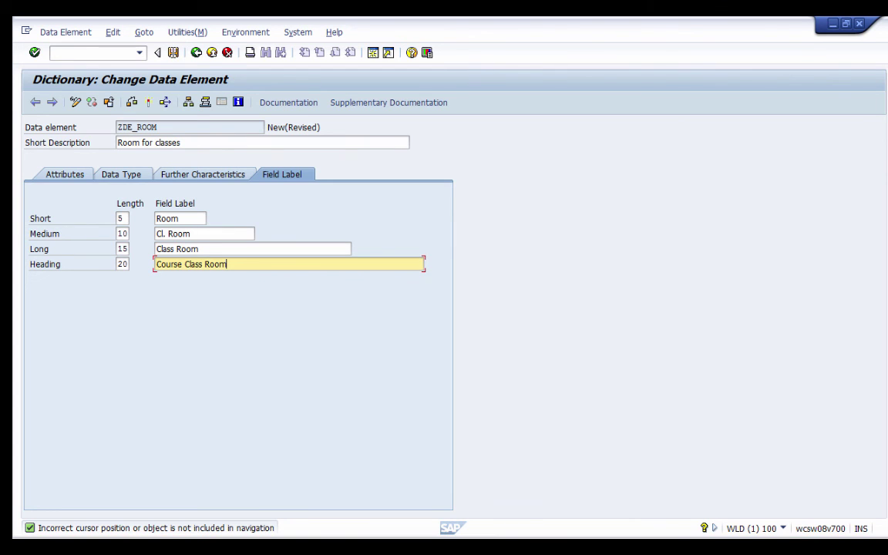
Step: Save the data element ZDE_ROOM as a local object and activate it
{"action": "left_click", "coordinate": [173, 52]}
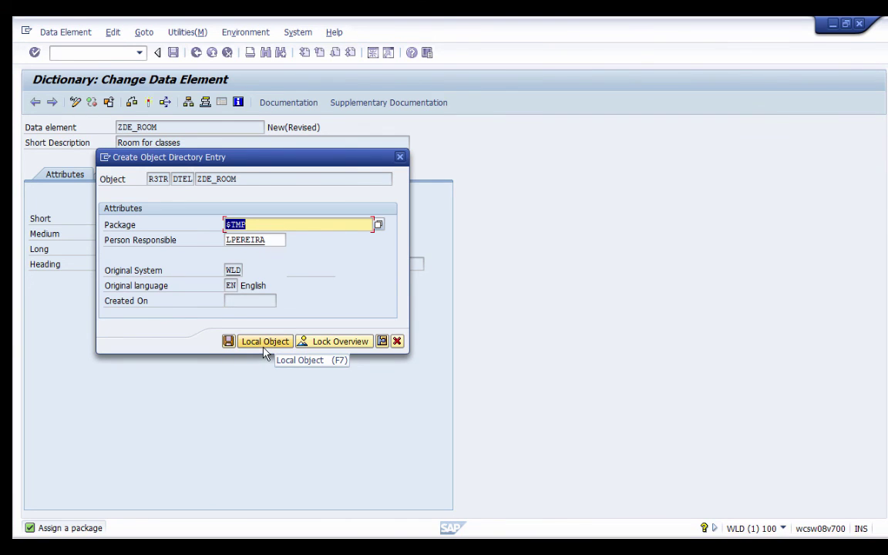
{"action": "left_click", "coordinate": [254, 345]}
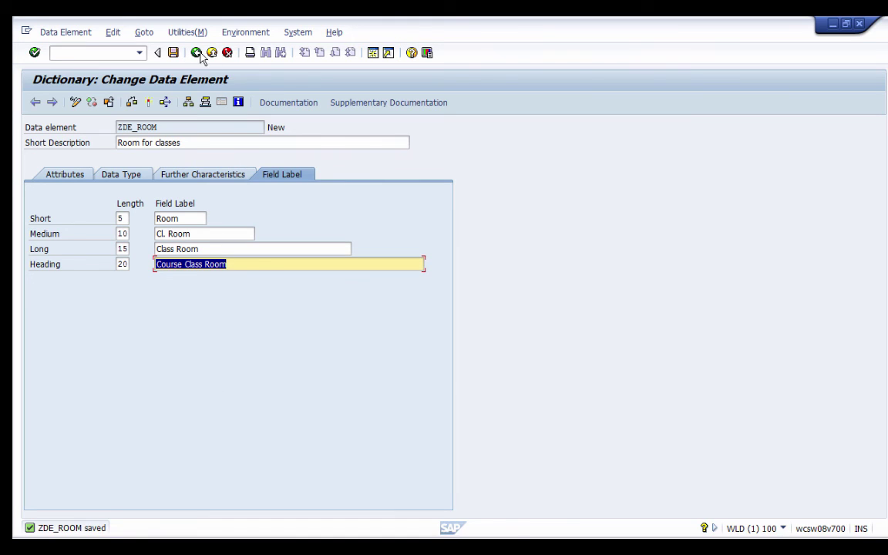
{"action": "left_click", "coordinate": [149, 102]}
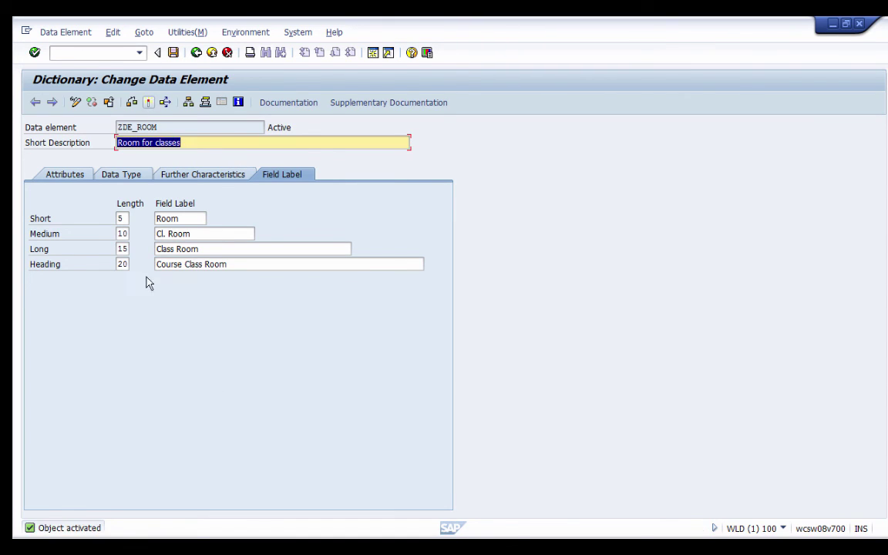